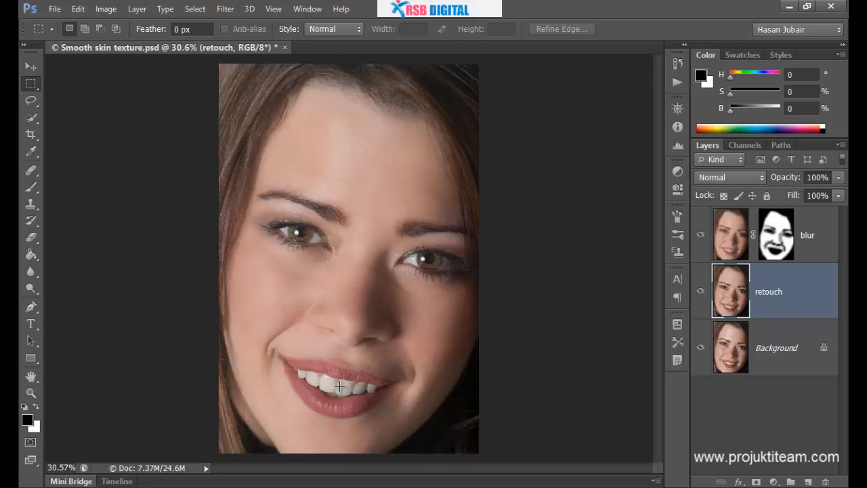
# Step: Try brightening the teeth on the retouch layer using the Dodge Tool with Midtones range and 50% exposure
pyautogui.hotkey('ctrl', '+')
pyautogui.hotkey('ctrl', '+')
pyautogui.hotkey('ctrl', '+')
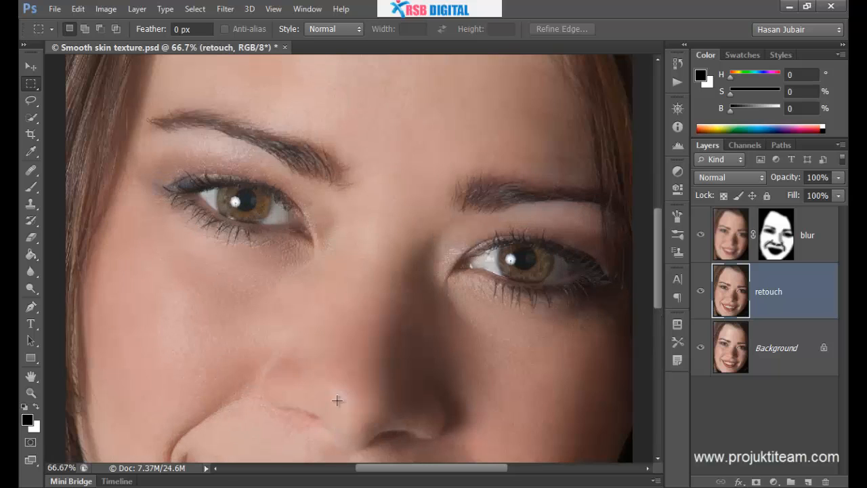
pyautogui.moveTo(336, 402); pyautogui.dragTo(334, 292)
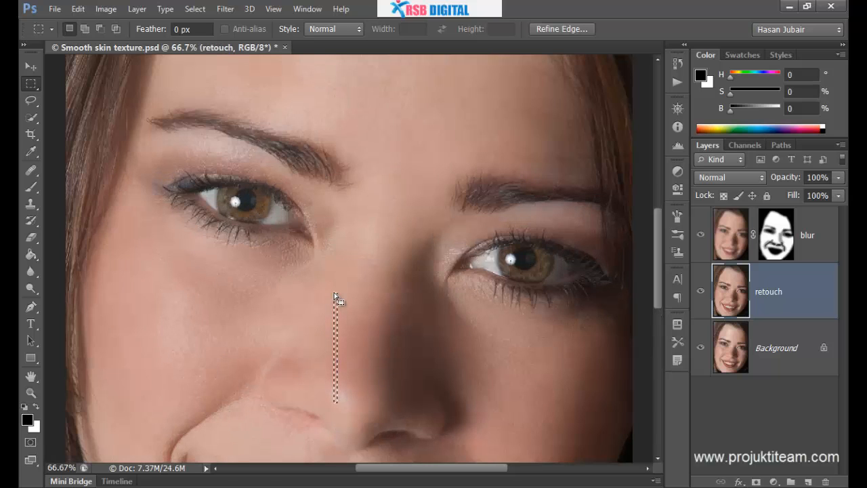
pyautogui.click(335, 293)
pyautogui.moveTo(348, 355); pyautogui.dragTo(359, 140)
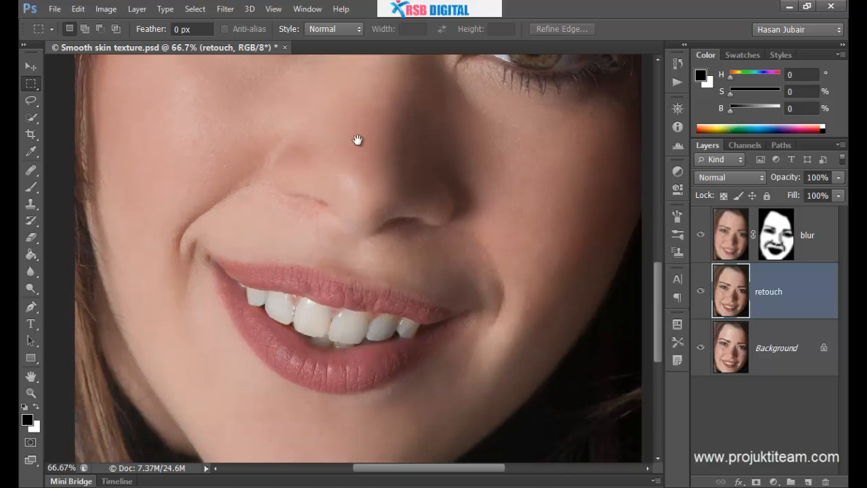
pyautogui.click(30, 287)
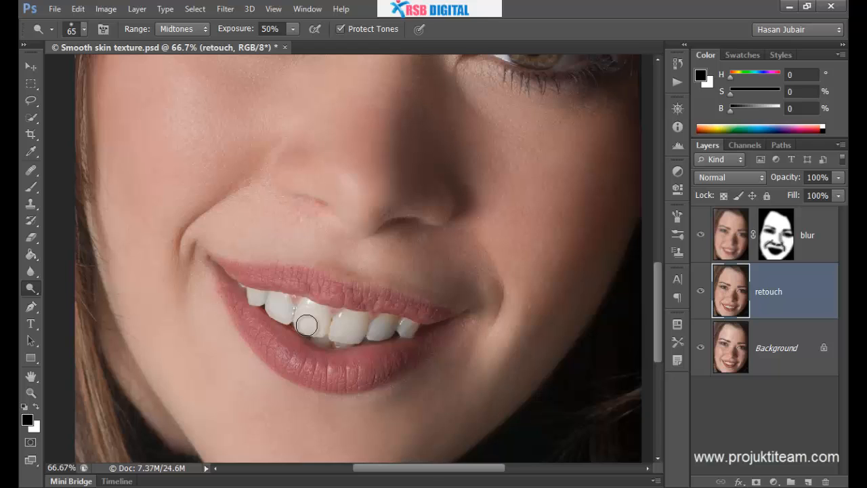
pyautogui.moveTo(306, 326)
pyautogui.mouseDown()
pyautogui.moveTo(408, 327)
pyautogui.moveTo(367, 320)
pyautogui.moveTo(352, 323)
pyautogui.moveTo(357, 336)
pyautogui.moveTo(396, 329)
pyautogui.moveTo(347, 337)
pyautogui.moveTo(319, 310)
pyautogui.moveTo(253, 294)
pyautogui.moveTo(304, 329)
pyautogui.moveTo(366, 348)
pyautogui.mouseUp()
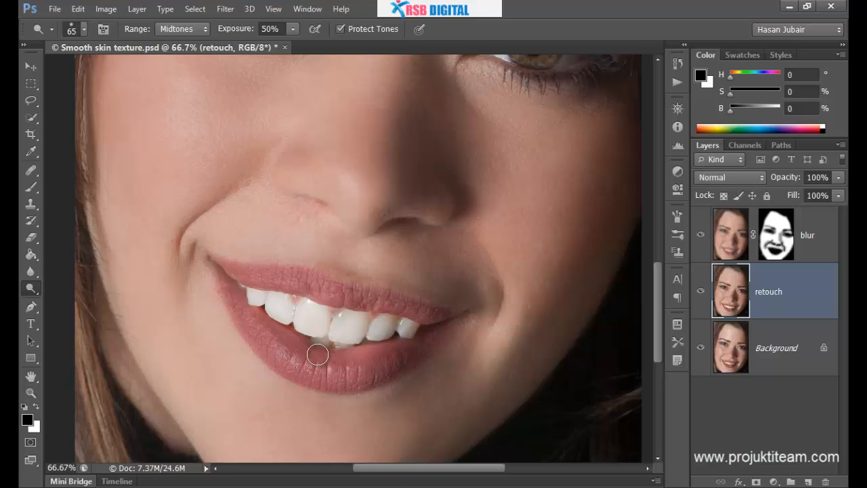
pyautogui.hotkey('ctrl', 'z')
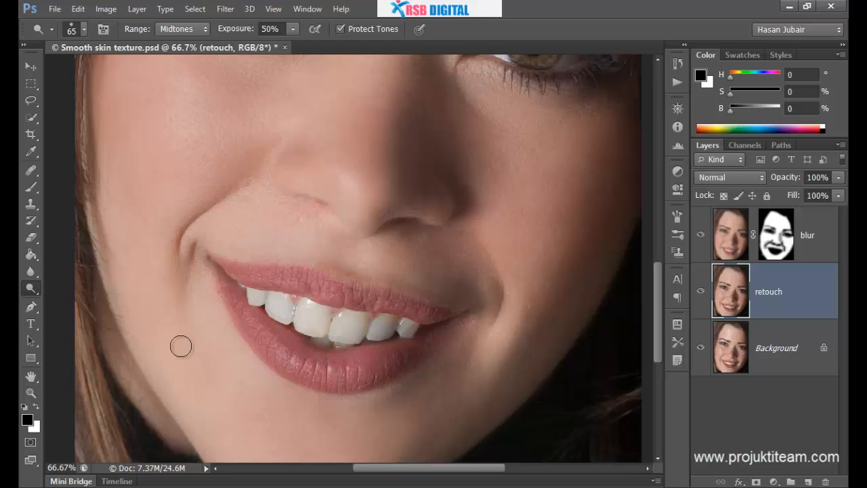
# Step: Remove the yellow tint from the teeth using the Sponge Tool in Desaturate mode at 50% flow
pyautogui.rightClick(31, 288)
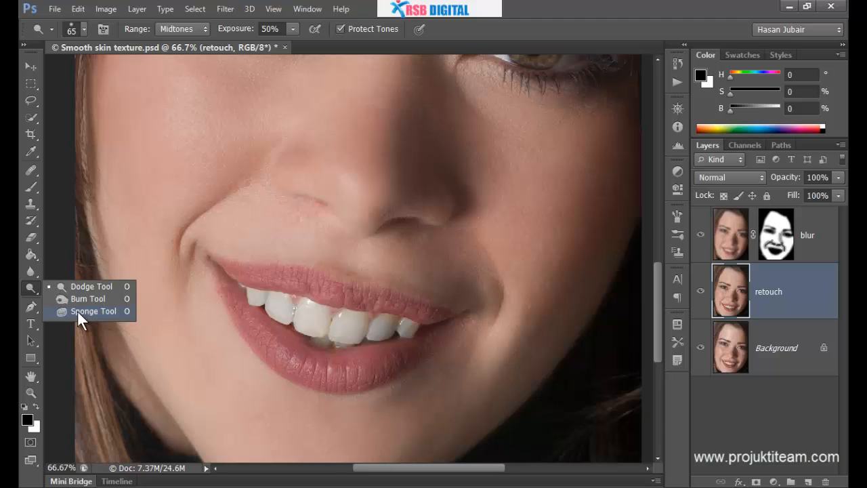
pyautogui.click(94, 312)
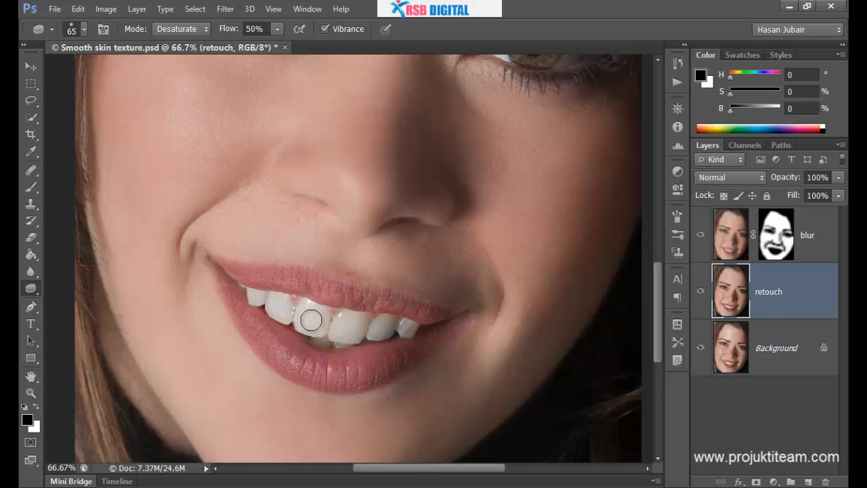
pyautogui.moveTo(247, 295)
pyautogui.mouseDown()
pyautogui.moveTo(338, 335)
pyautogui.moveTo(407, 328)
pyautogui.moveTo(378, 319)
pyautogui.moveTo(331, 325)
pyautogui.moveTo(257, 296)
pyautogui.moveTo(337, 341)
pyautogui.mouseUp()
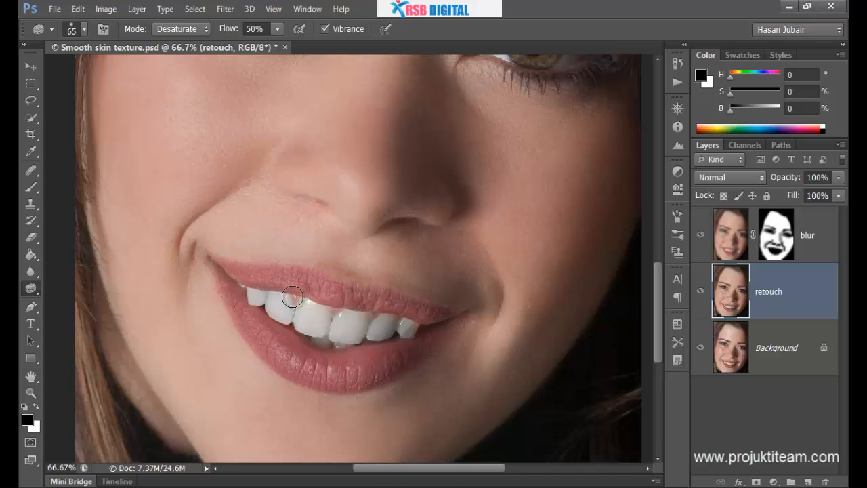
pyautogui.click(184, 28)
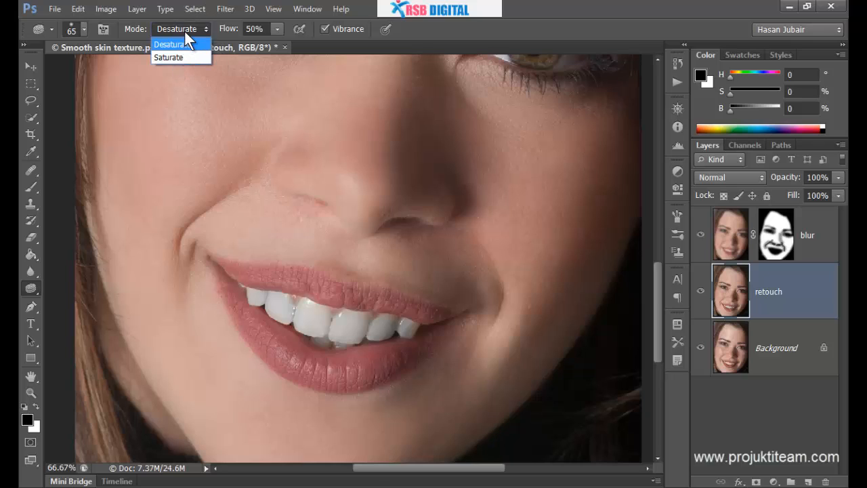
pyautogui.click(184, 44)
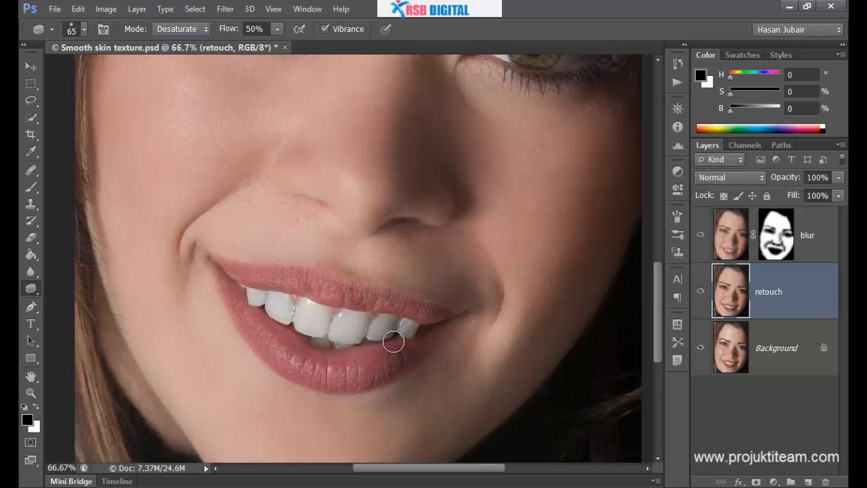
pyautogui.moveTo(393, 342)
pyautogui.mouseDown()
pyautogui.moveTo(286, 320)
pyautogui.moveTo(375, 329)
pyautogui.moveTo(346, 318)
pyautogui.moveTo(338, 321)
pyautogui.moveTo(357, 337)
pyautogui.moveTo(383, 345)
pyautogui.moveTo(321, 346)
pyautogui.moveTo(259, 319)
pyautogui.moveTo(265, 304)
pyautogui.moveTo(288, 300)
pyautogui.moveTo(322, 313)
pyautogui.mouseUp()
# Step: Select all the visible teeth using the Quick Selection Tool with a brush size of 50, leaving out the lips
pyautogui.click(32, 115)
pyautogui.rightClick(251, 102)
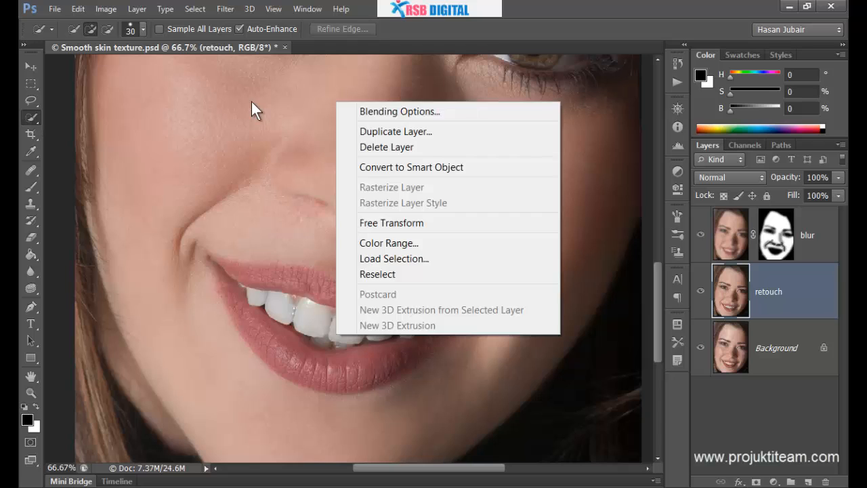
pyautogui.press('Escape')
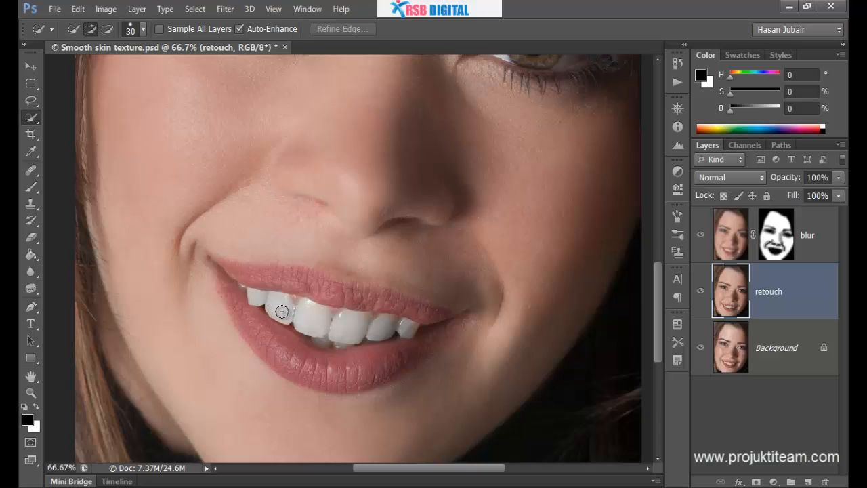
pyautogui.press(']')
pyautogui.press(']')
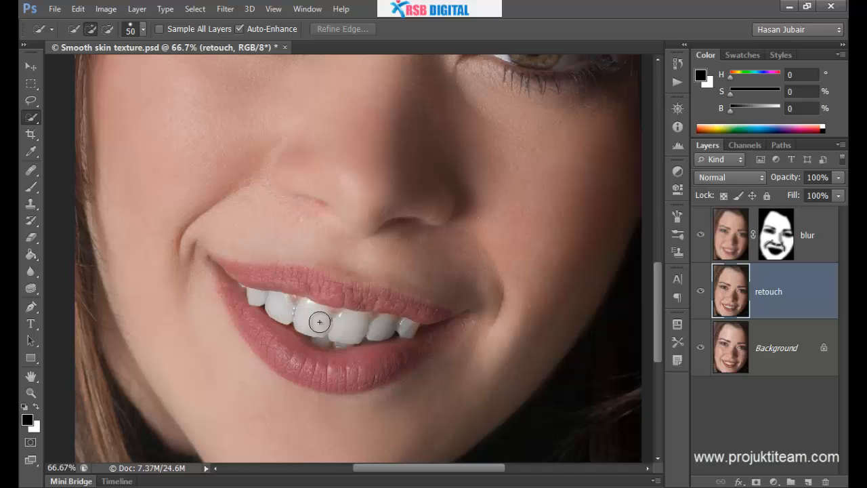
pyautogui.moveTo(409, 328)
pyautogui.mouseDown()
pyautogui.moveTo(322, 335)
pyautogui.moveTo(360, 347)
pyautogui.mouseUp()
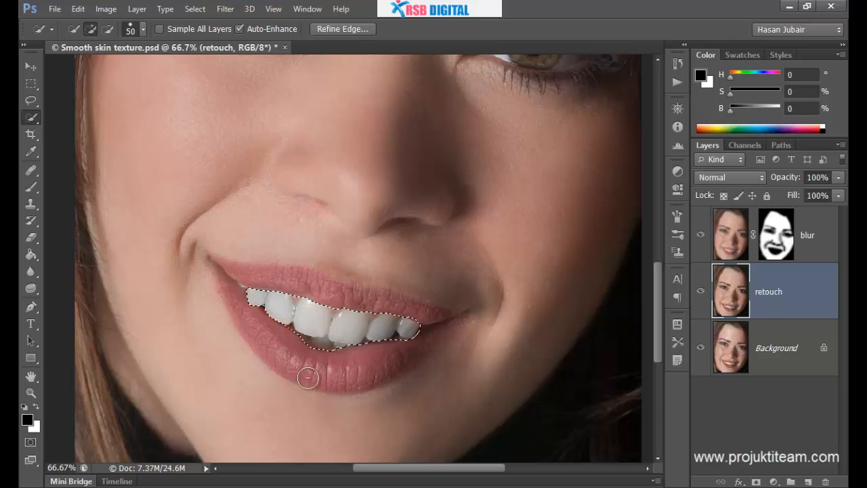
pyautogui.press('alt')
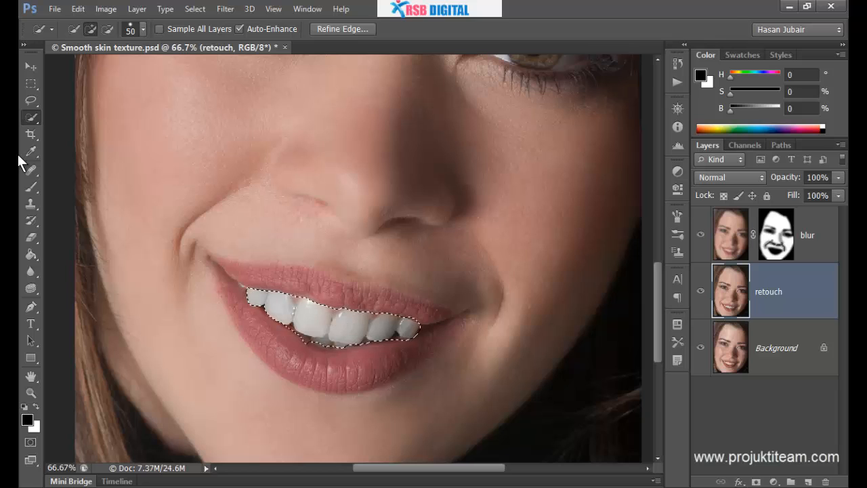
# Step: Desaturate the selected teeth further using the Sponge Tool at 30% flow
pyautogui.click(29, 287)
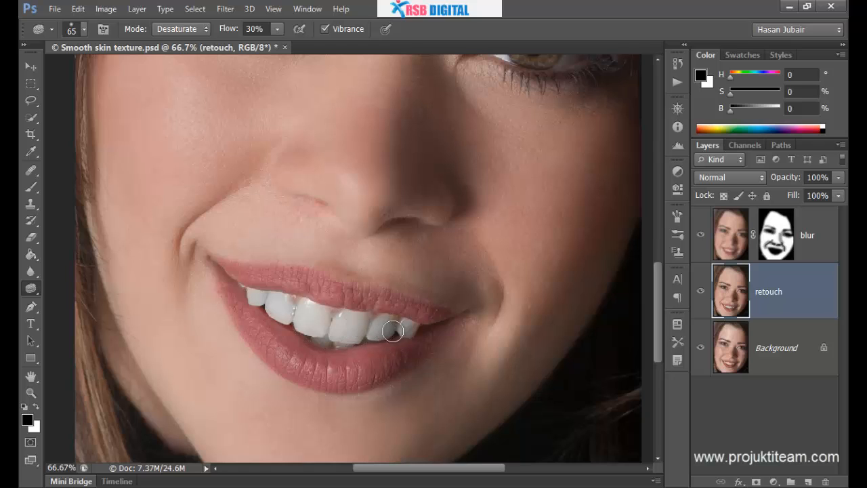
pyautogui.moveTo(384, 326)
pyautogui.mouseDown()
pyautogui.moveTo(379, 334)
pyautogui.moveTo(338, 330)
pyautogui.moveTo(334, 313)
pyautogui.moveTo(342, 337)
pyautogui.moveTo(326, 336)
pyautogui.moveTo(302, 309)
pyautogui.moveTo(247, 291)
pyautogui.moveTo(324, 336)
pyautogui.moveTo(358, 343)
pyautogui.moveTo(410, 334)
pyautogui.moveTo(253, 299)
pyautogui.moveTo(344, 346)
pyautogui.moveTo(420, 343)
pyautogui.mouseUp()
pyautogui.moveTo(419, 342); pyautogui.dragTo(415, 339)
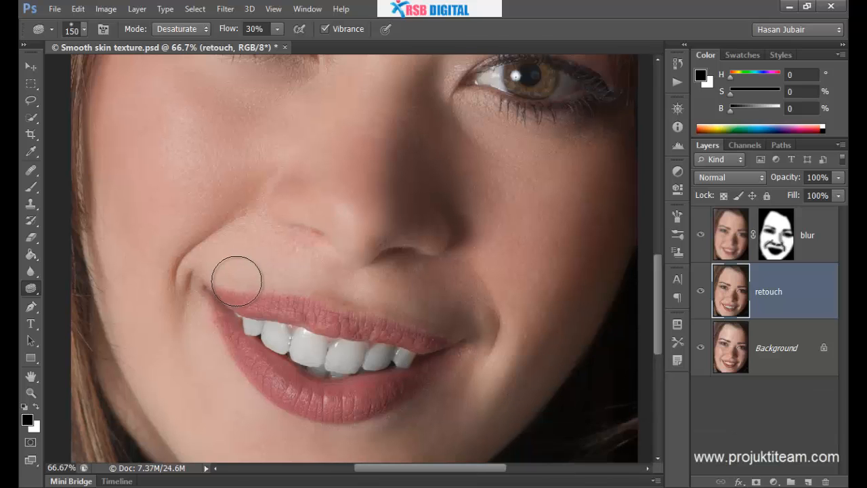
# Step: Boost the irises' color using the Sponge Tool in Saturate mode at 50% flow, with a brush sized to the iris
pyautogui.moveTo(291, 194); pyautogui.dragTo(291, 330)
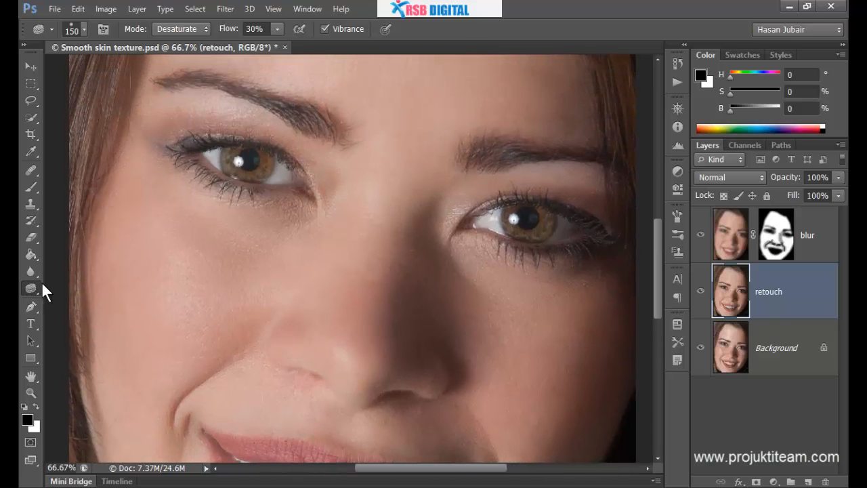
pyautogui.click(190, 29)
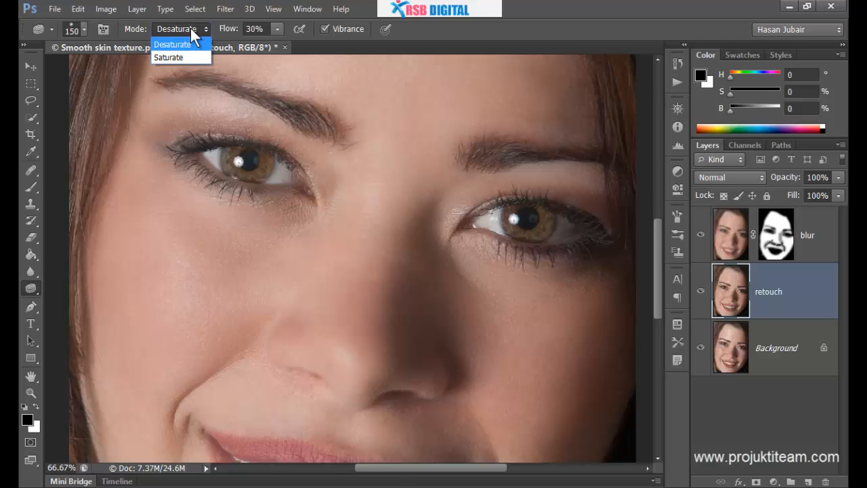
pyautogui.click(177, 58)
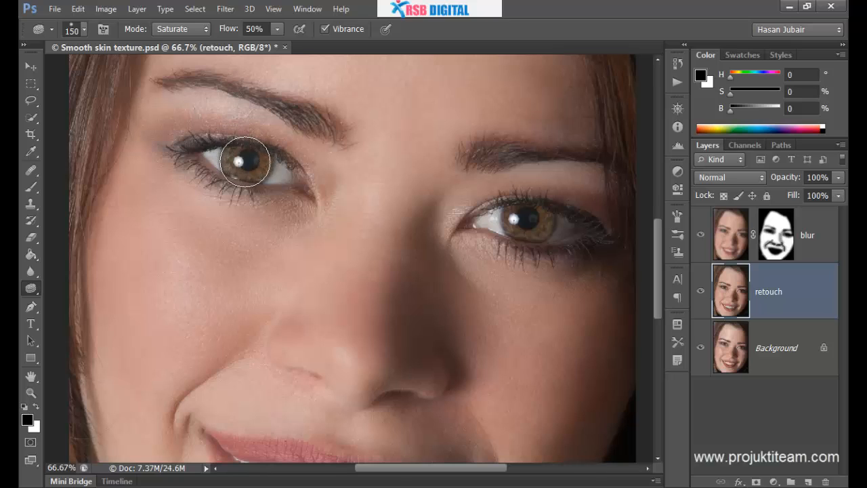
pyautogui.press(']')
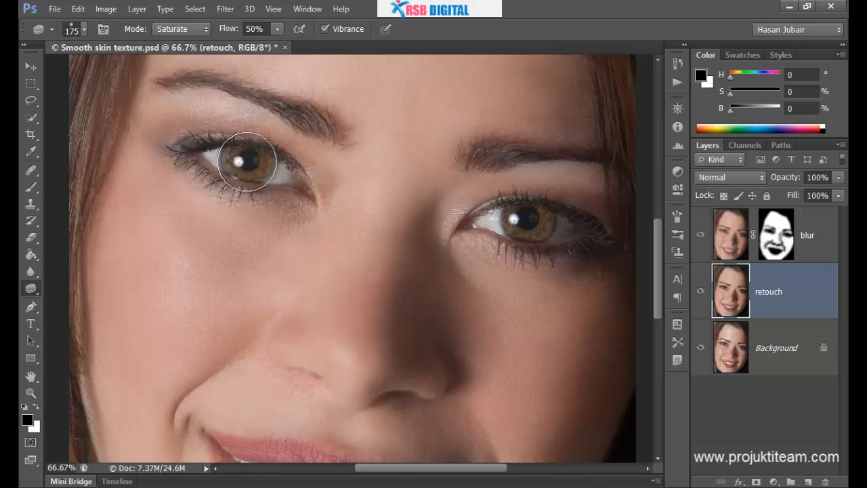
pyautogui.press('[')
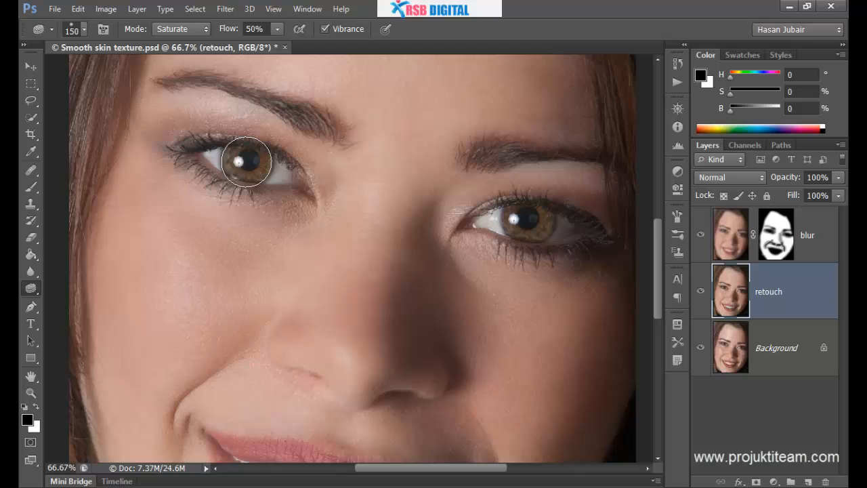
pyautogui.press(']')
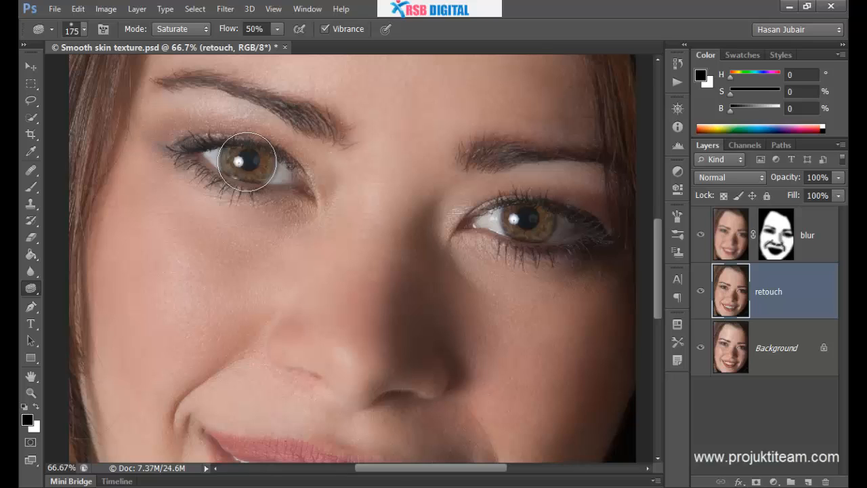
pyautogui.press('[')
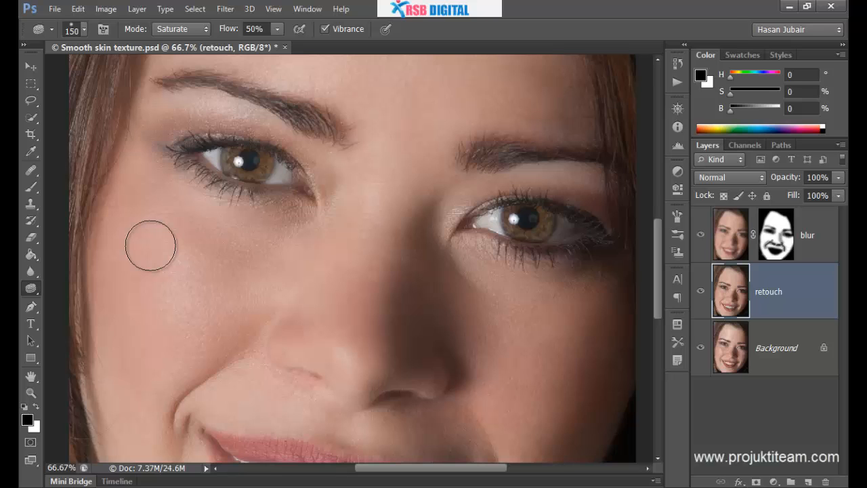
pyautogui.scroll(3, 150, 245)
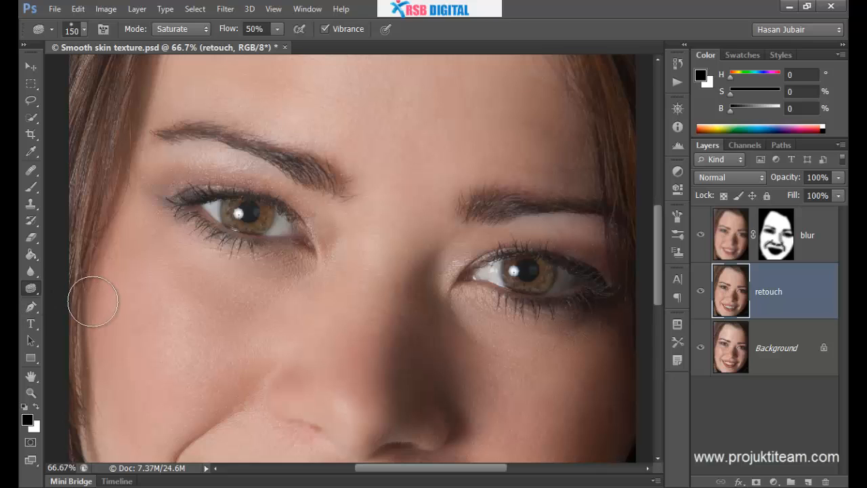
# Step: Brighten the irises of both eyes using the Dodge Tool with Midtones range, 20% exposure and a brush size of 150
pyautogui.hotkey('shift', 'o')
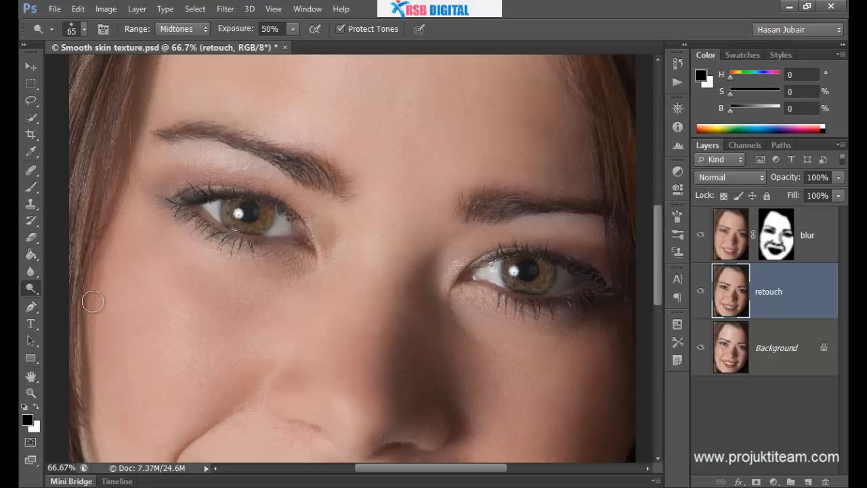
pyautogui.rightClick(31, 286)
pyautogui.click(85, 286)
pyautogui.press(']')
pyautogui.press(']')
pyautogui.press(']')
pyautogui.press(']')
pyautogui.press(']')
pyautogui.press(']')
pyautogui.press(']')
pyautogui.press(']')
pyautogui.press(']')
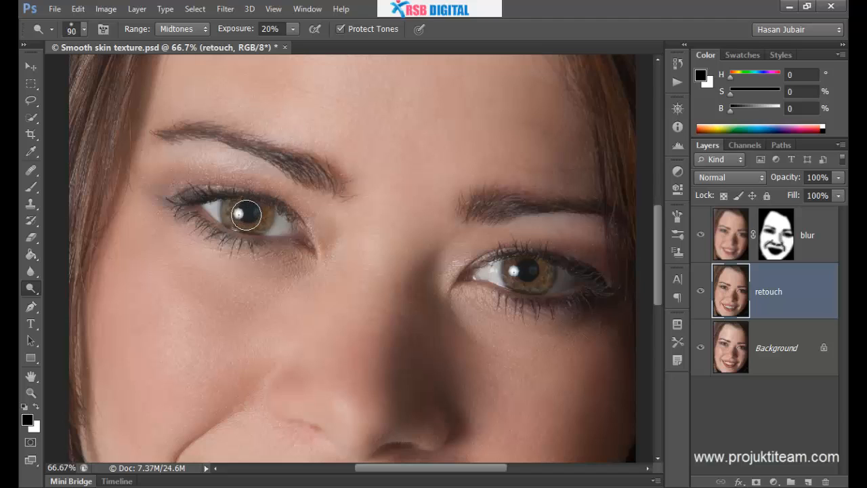
pyautogui.click(246, 214)
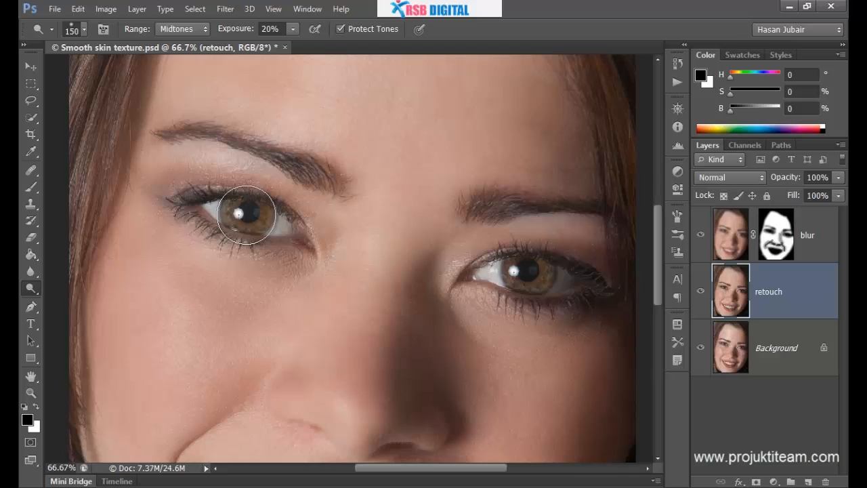
pyautogui.click(246, 214)
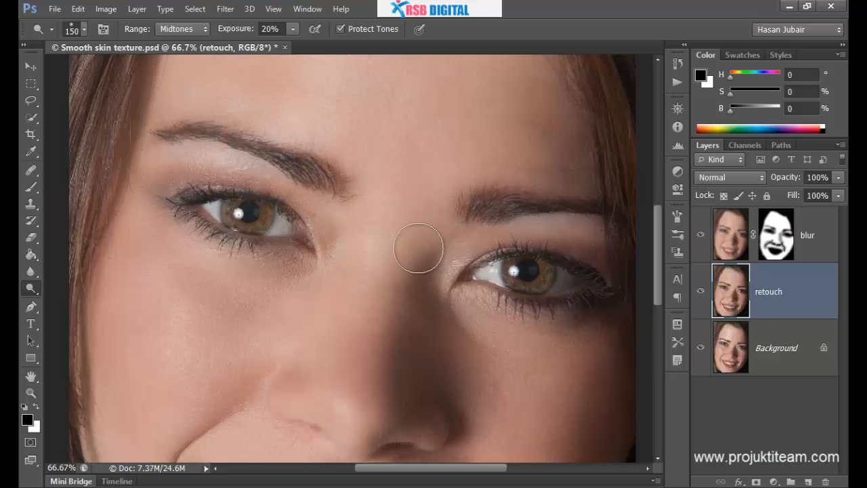
pyautogui.click(529, 273)
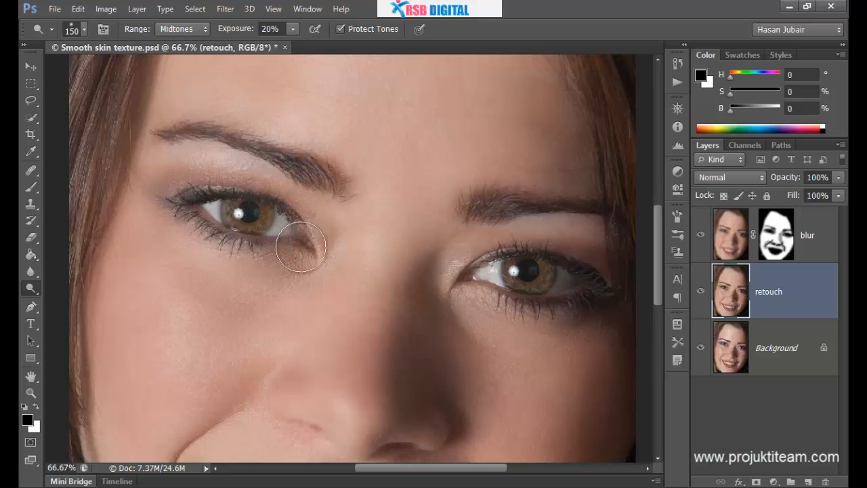
pyautogui.click(538, 275)
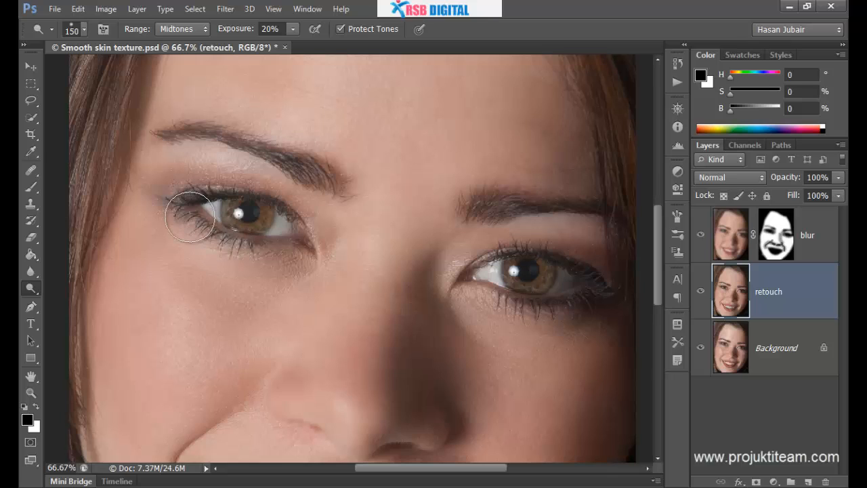
# Step: Select the eye on the left side of the portrait by intersecting two circular selections with the Elliptical Marquee Tool
pyautogui.click(29, 118)
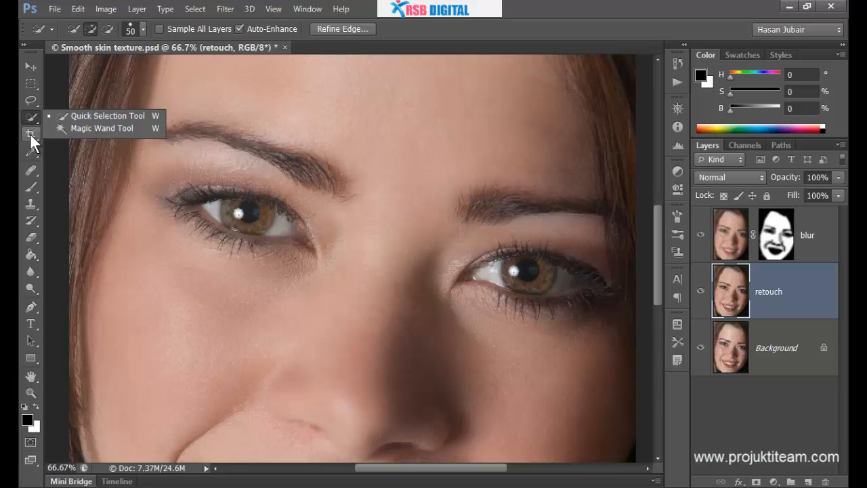
pyautogui.click(31, 83)
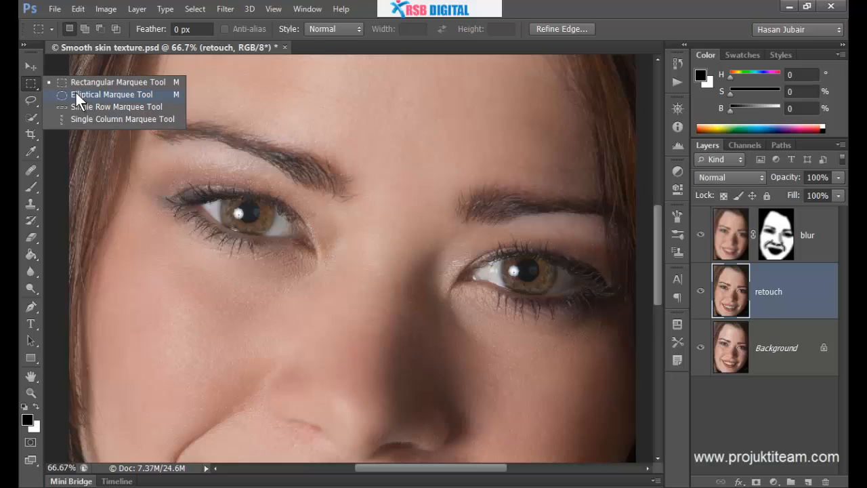
pyautogui.click(76, 94)
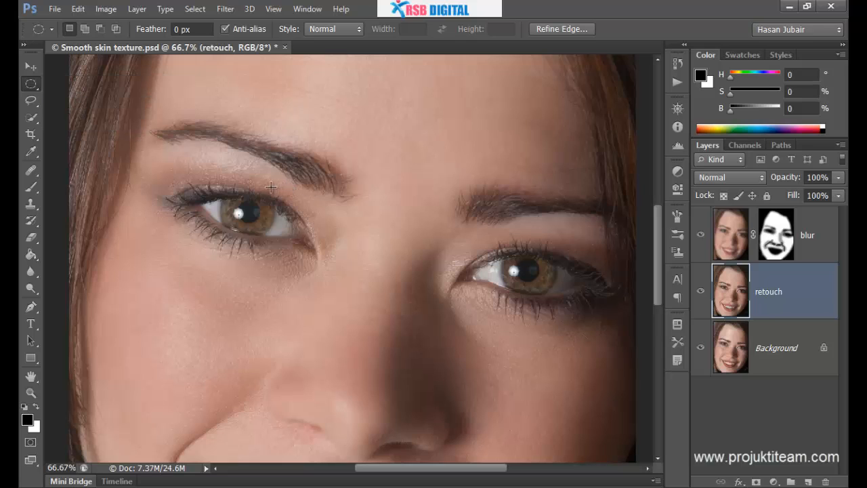
pyautogui.moveTo(199, 198); pyautogui.dragTo(305, 323)
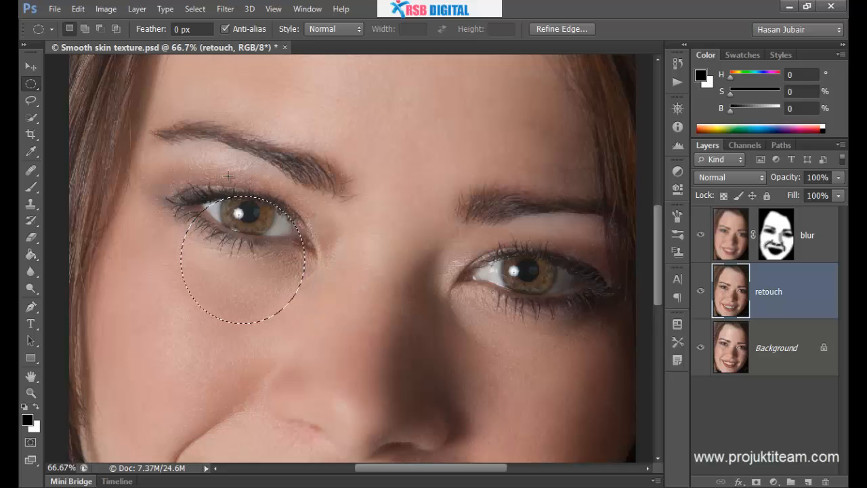
pyautogui.hotkey('shift', 'alt')
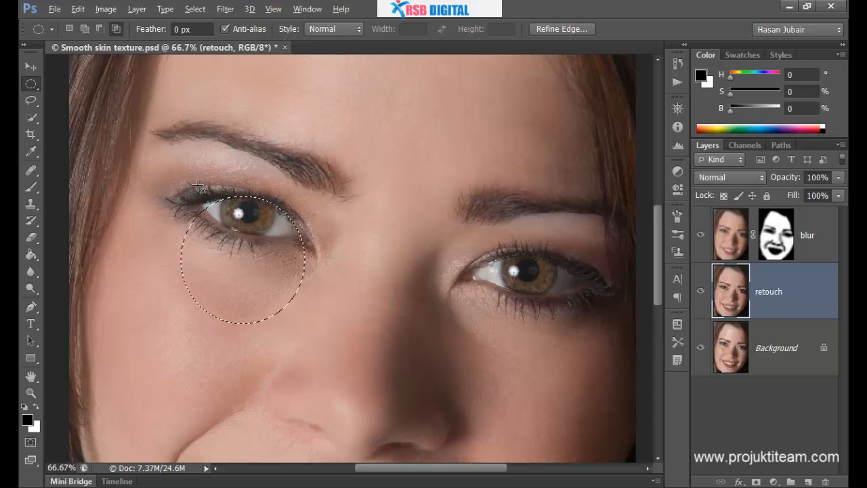
pyautogui.moveTo(197, 184)
pyautogui.mouseDown()
pyautogui.moveTo(310, 229)
pyautogui.moveTo(329, 296)
pyautogui.moveTo(321, 243)
pyautogui.moveTo(328, 237)
pyautogui.mouseUp()
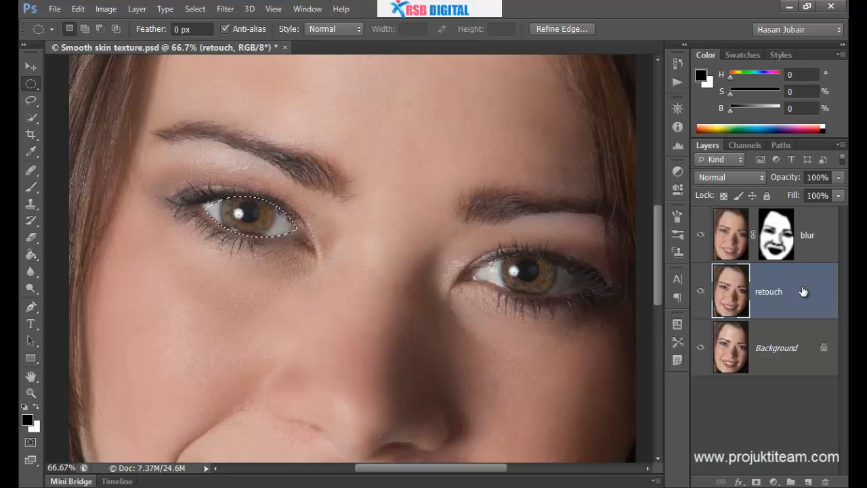
# Step: Add a Hue/Saturation adjustment layer above the blur layer, masked to the selected eye
pyautogui.click(817, 234)
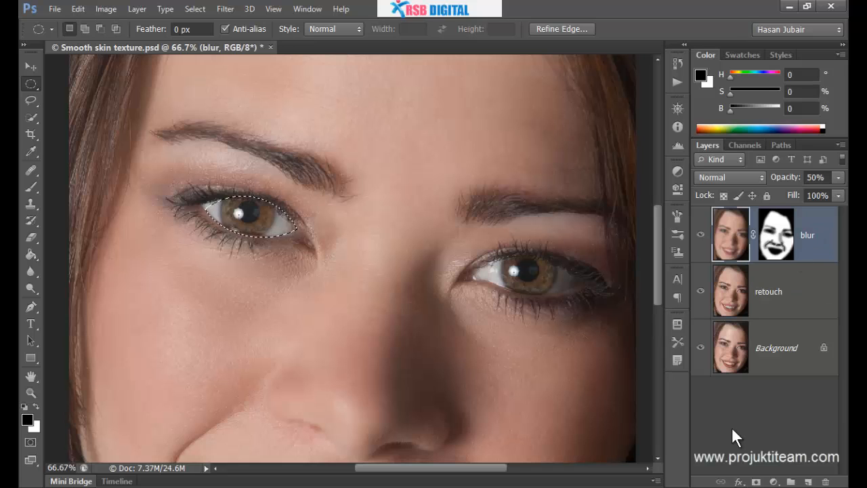
pyautogui.click(773, 482)
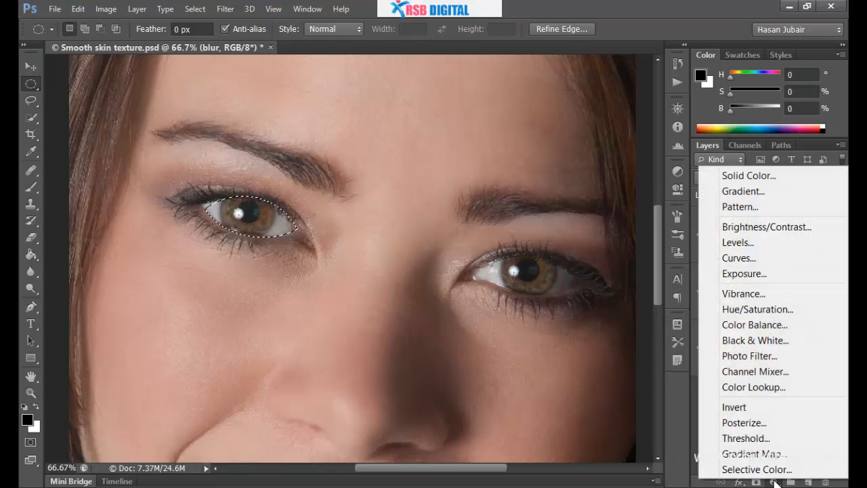
pyautogui.click(743, 308)
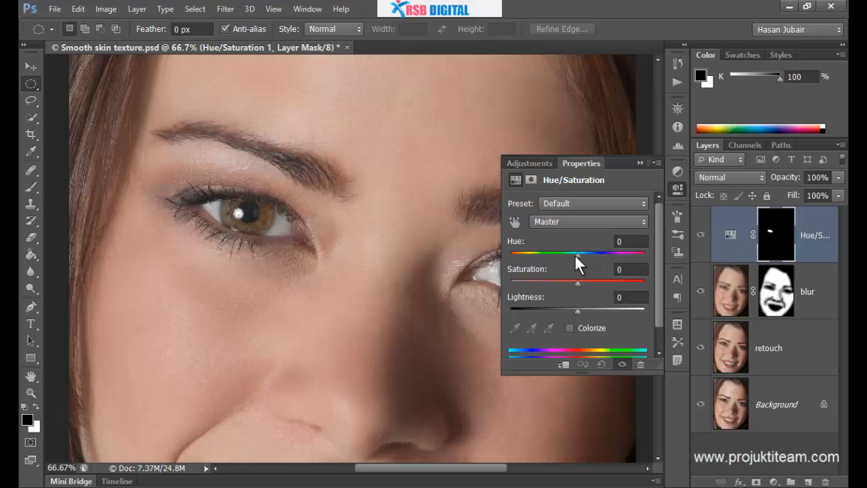
# Step: Set the adjustment's Hue to 5 and Saturation to +21 for the masked eye
pyautogui.moveTo(575, 255)
pyautogui.mouseDown()
pyautogui.moveTo(638, 266)
pyautogui.moveTo(582, 269)
pyautogui.mouseUp()
pyautogui.click(639, 241)
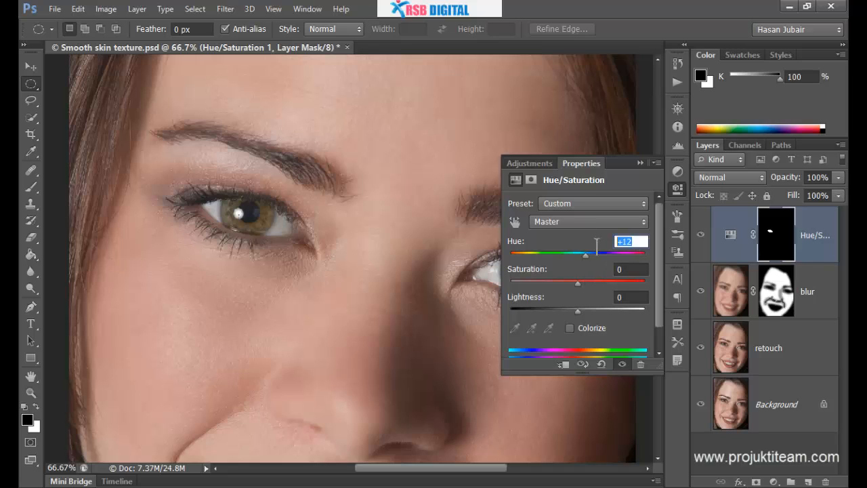
pyautogui.write('5')
pyautogui.moveTo(577, 282); pyautogui.dragTo(591, 286)
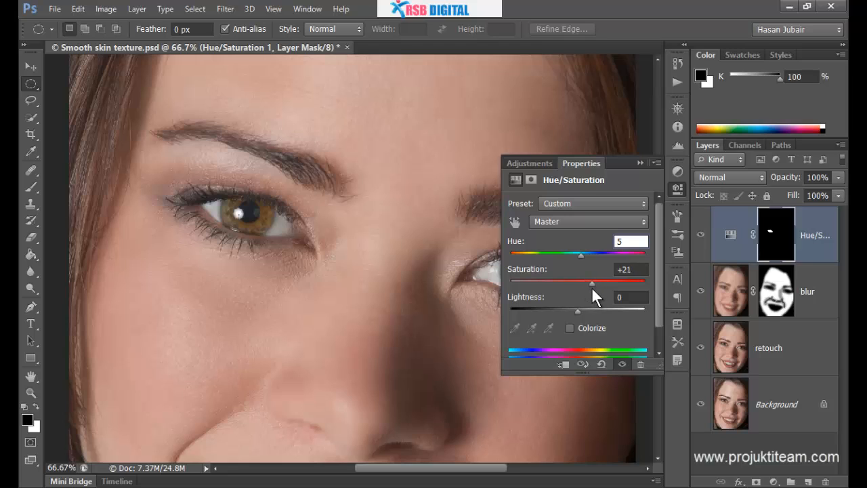
pyautogui.click(640, 163)
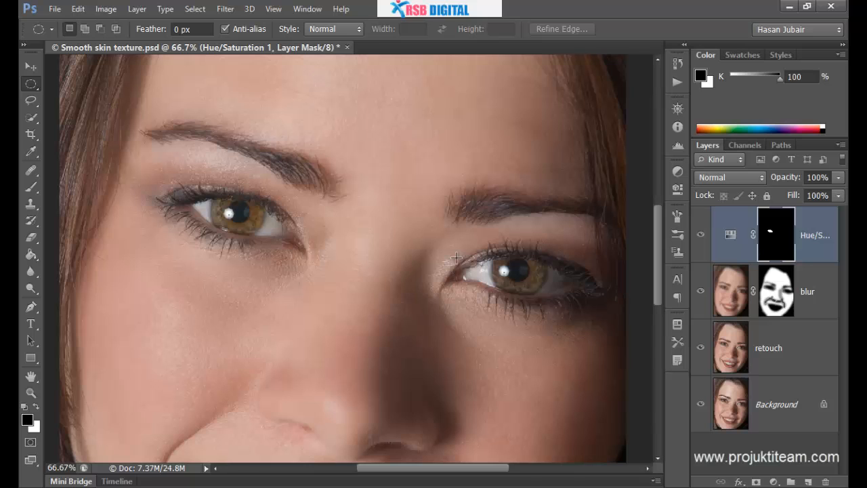
# Step: Extend the Hue/Saturation mask to the other eye by filling an intersection of two circular selections with white, and deselect
pyautogui.moveTo(461, 260); pyautogui.dragTo(574, 364)
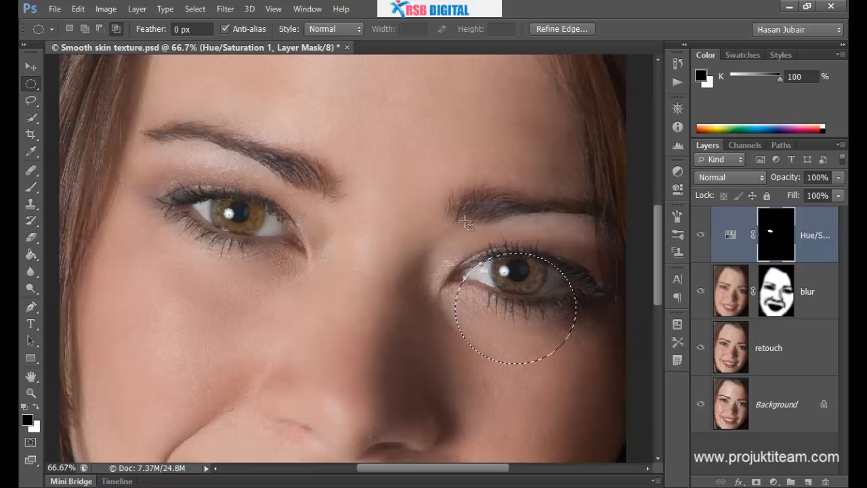
pyautogui.moveTo(462, 217); pyautogui.dragTo(585, 294)
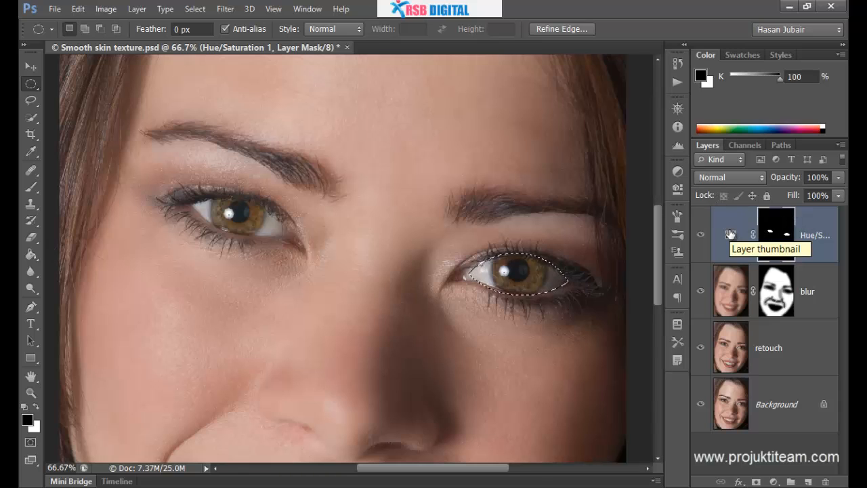
pyautogui.hotkey('ctrl', 'd')
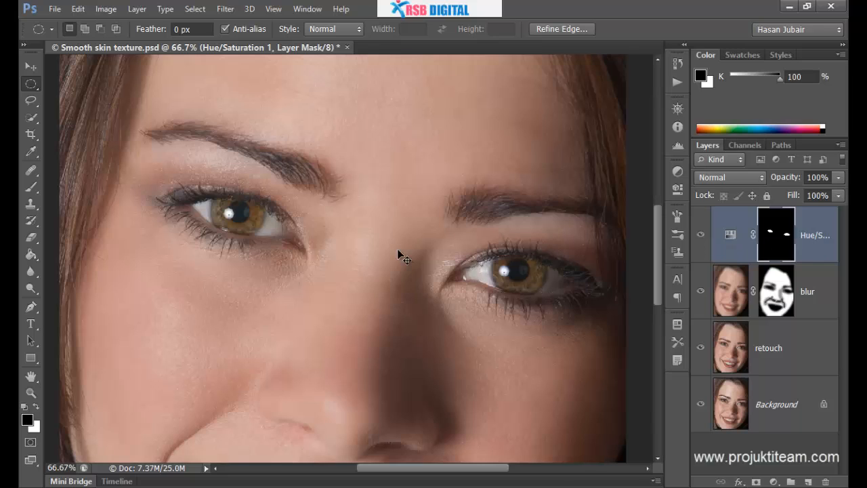
# Step: Compare the whole retouched portrait with the original by showing only the Background layer and restoring all layers
pyautogui.hotkey('ctrl', '+')
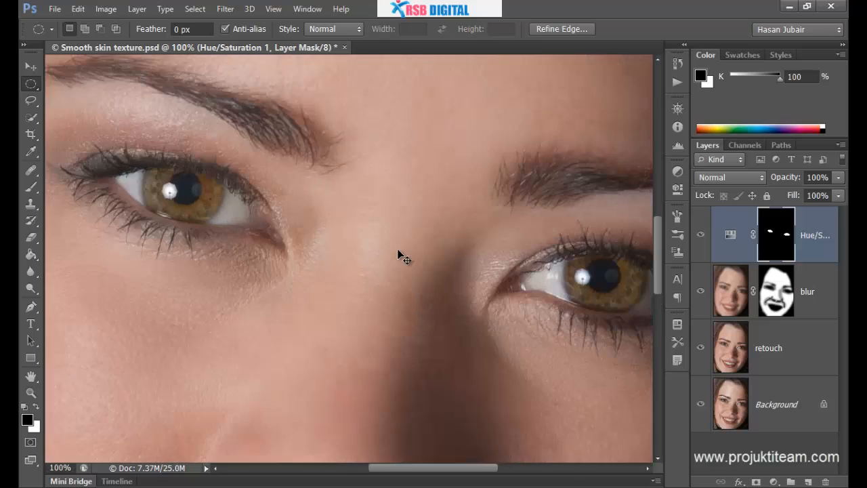
pyautogui.hotkey('ctrl', '0')
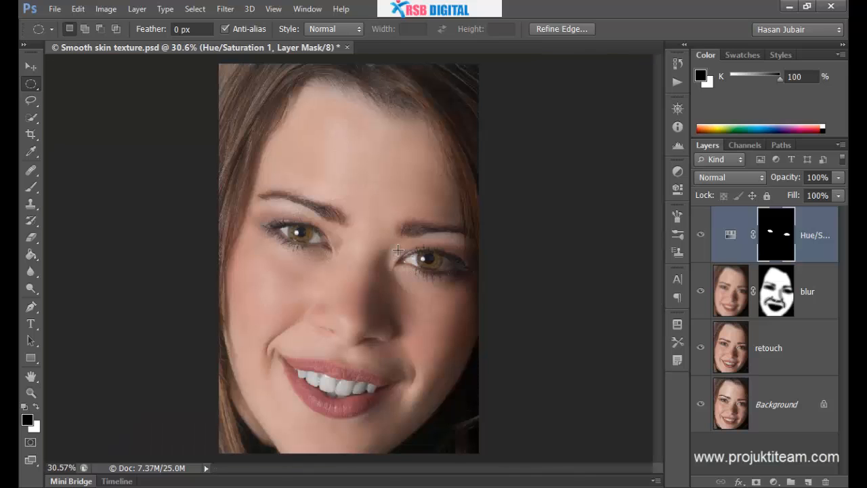
pyautogui.keyDown('alt'); pyautogui.click(701, 406); pyautogui.keyUp('alt')
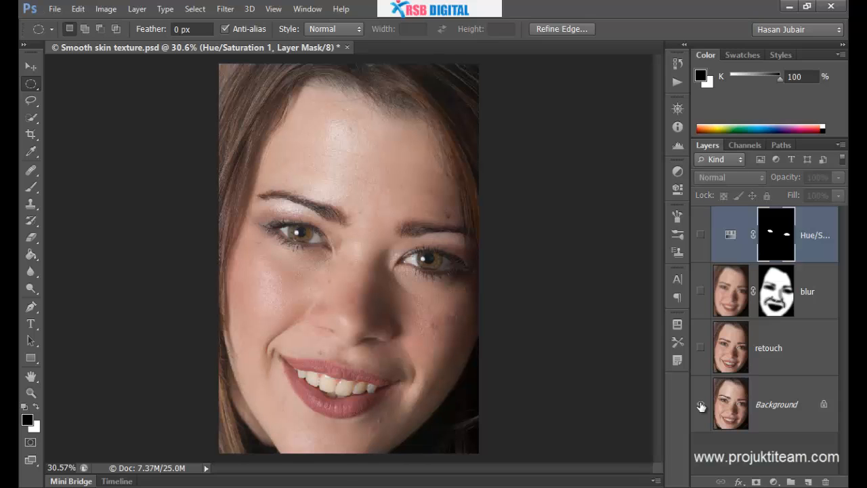
pyautogui.keyDown('alt'); pyautogui.click(702, 406); pyautogui.keyUp('alt')
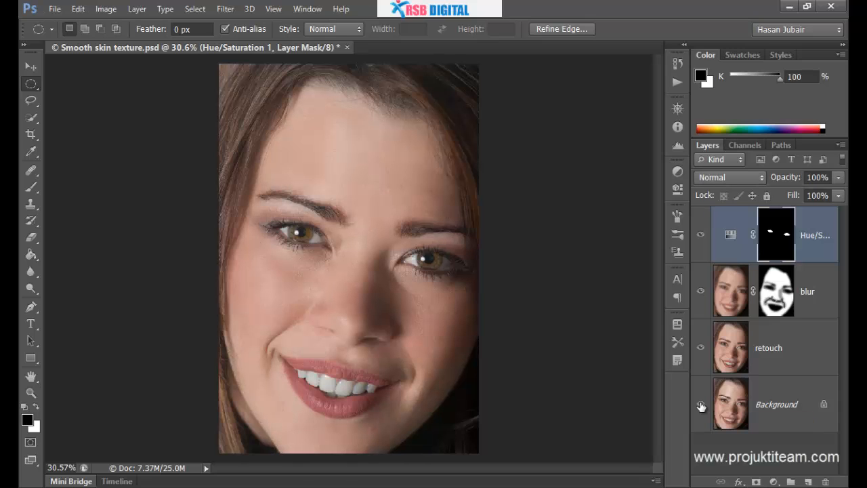